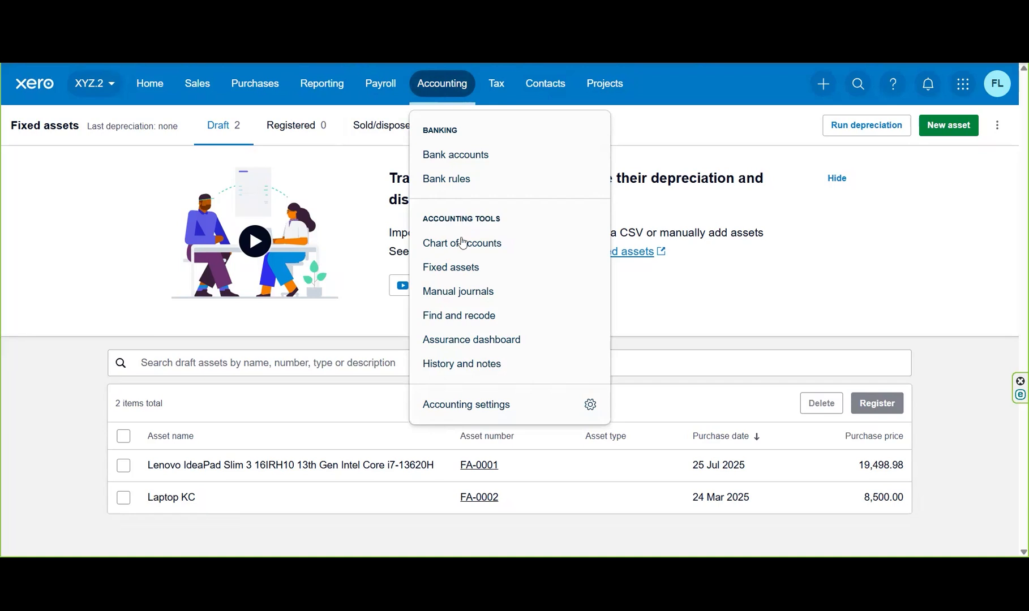
Step: Go to Fixed assets to list the Lenovo IdeaPad and Laptop KC draft assets
click(461, 268)
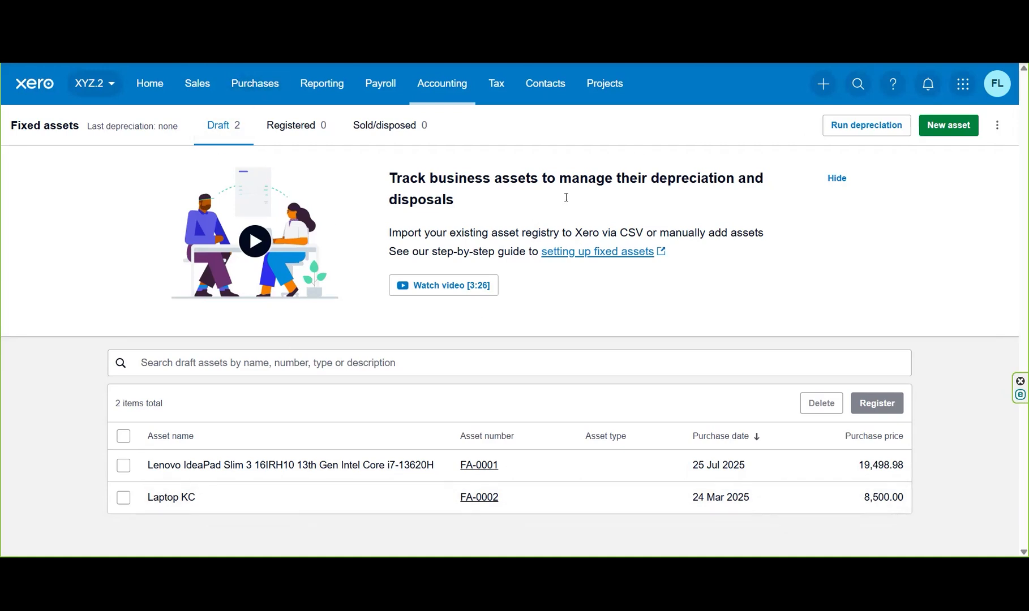
Step: Edit draft asset FA-0001 (Lenovo IdeaPad) and list its asset type options
click(266, 473)
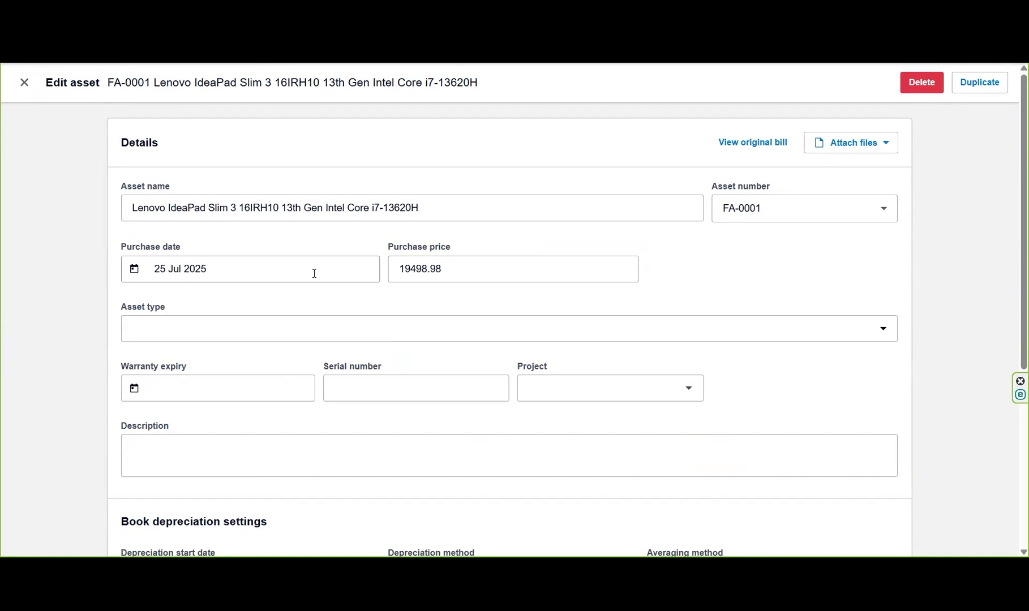
click(871, 332)
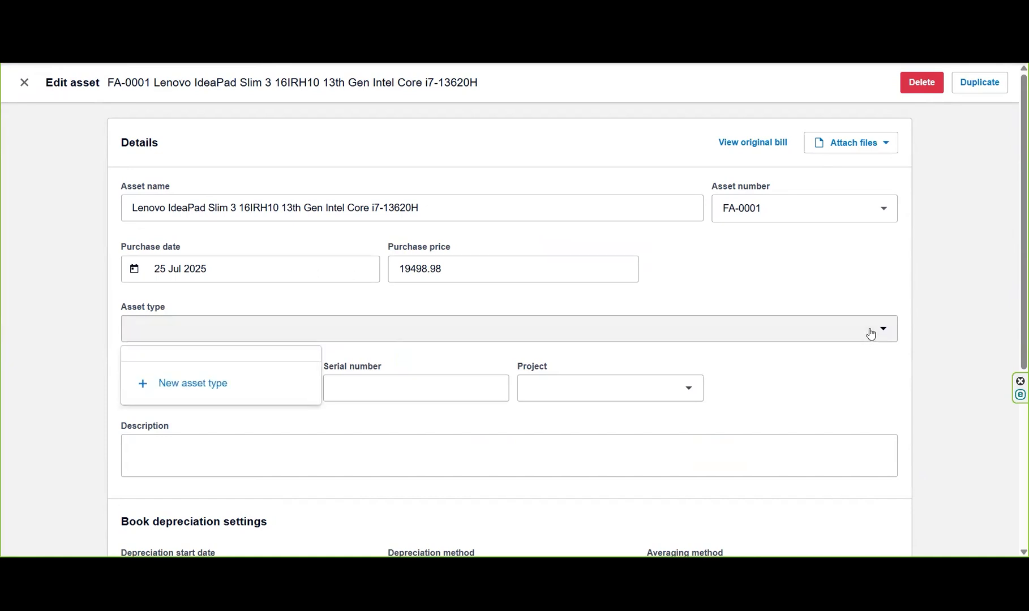
Step: Add asset type 'Computer equipment' with accounts 720 Computer Equipment, 721 and 416 Depreciation
click(204, 391)
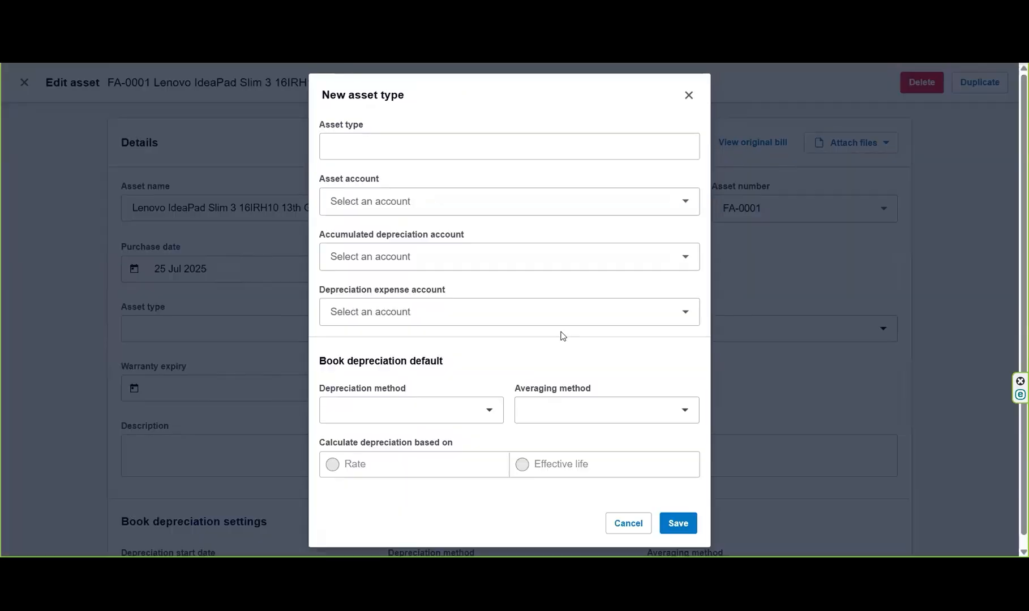
click(523, 147)
text(Comp)
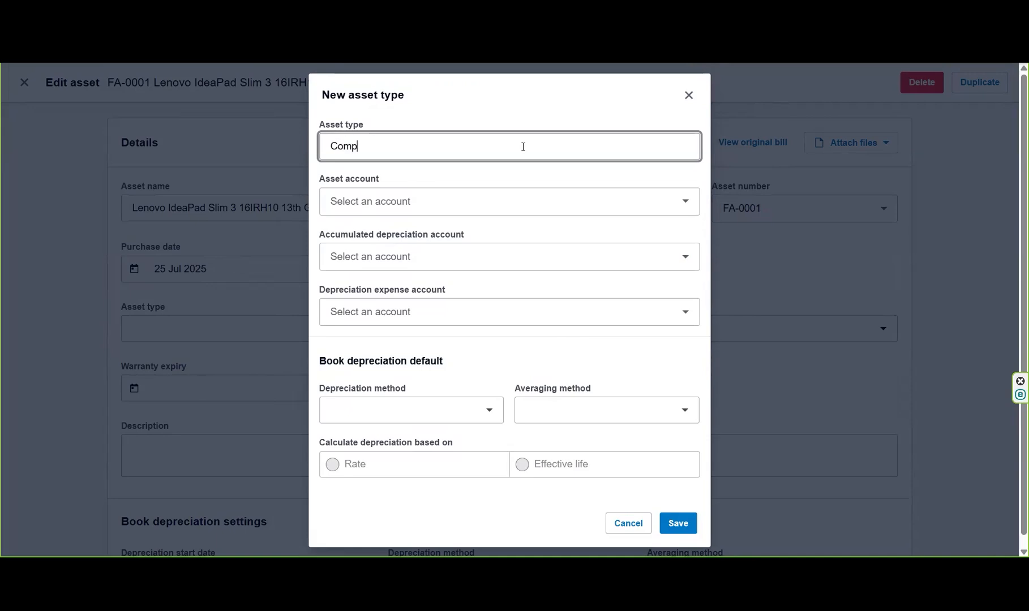
text(uter equipment)
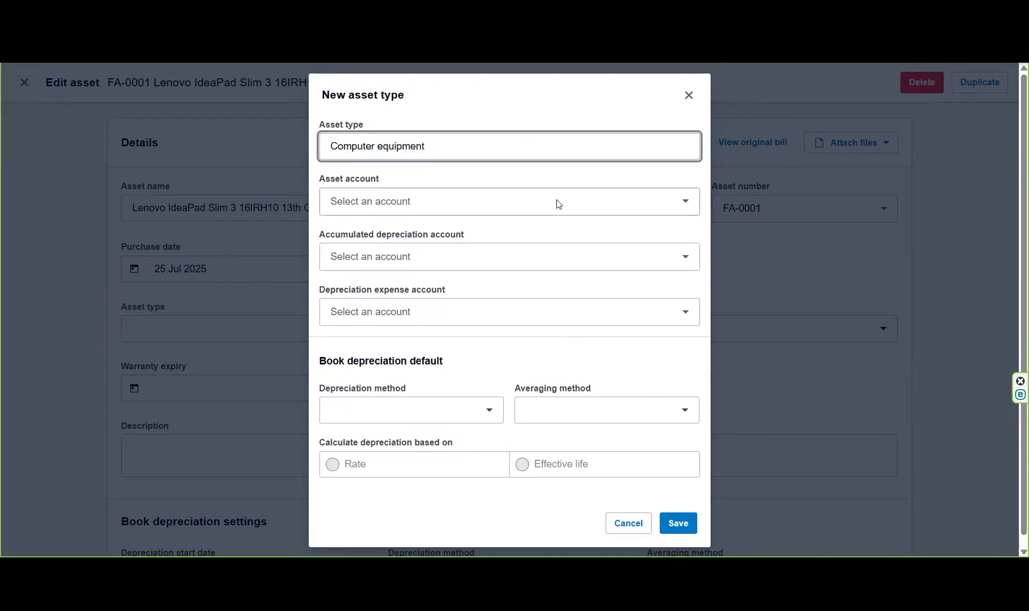
click(678, 205)
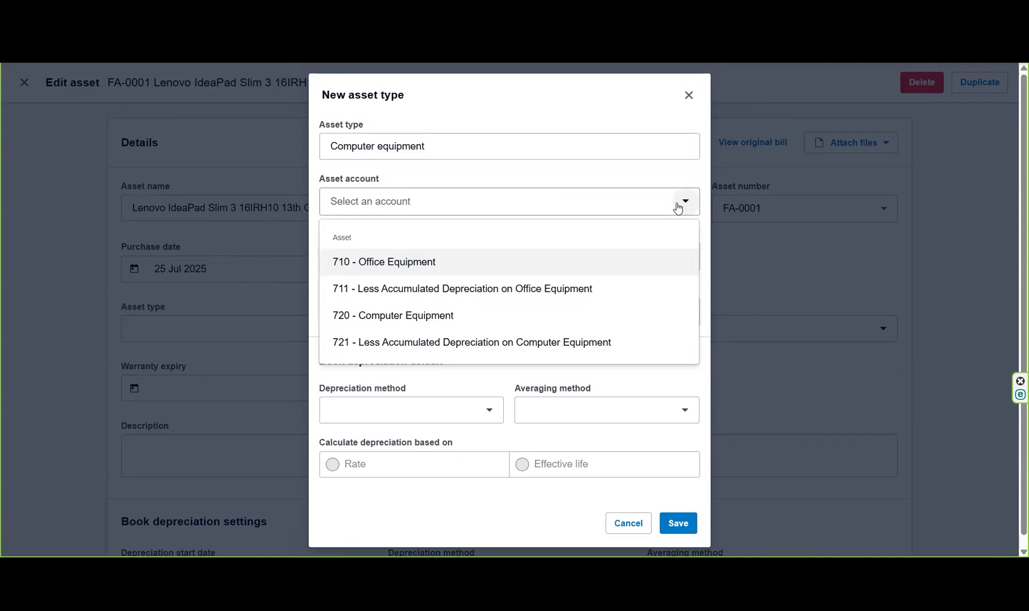
click(456, 320)
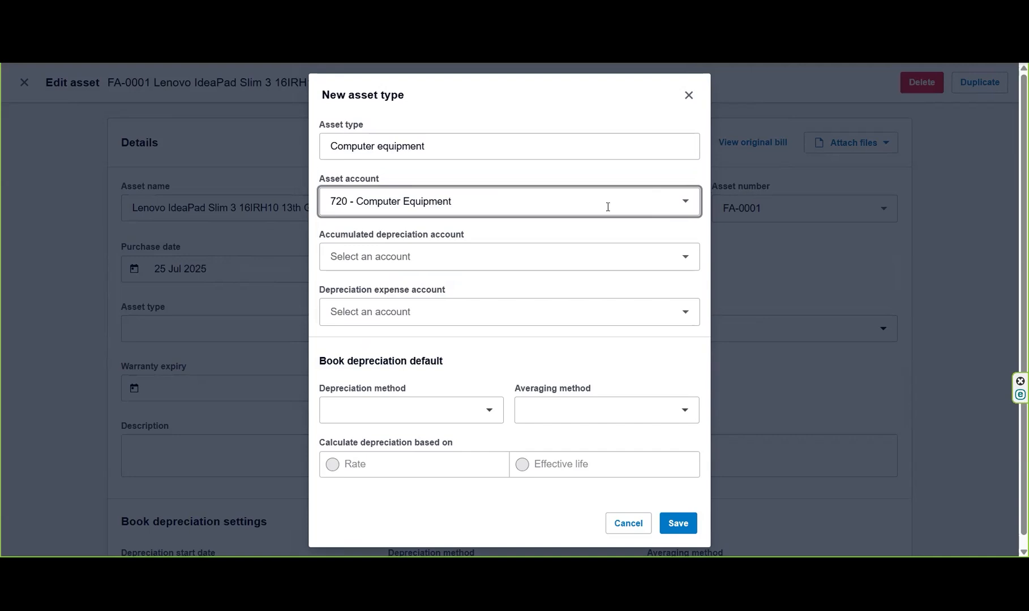
click(684, 258)
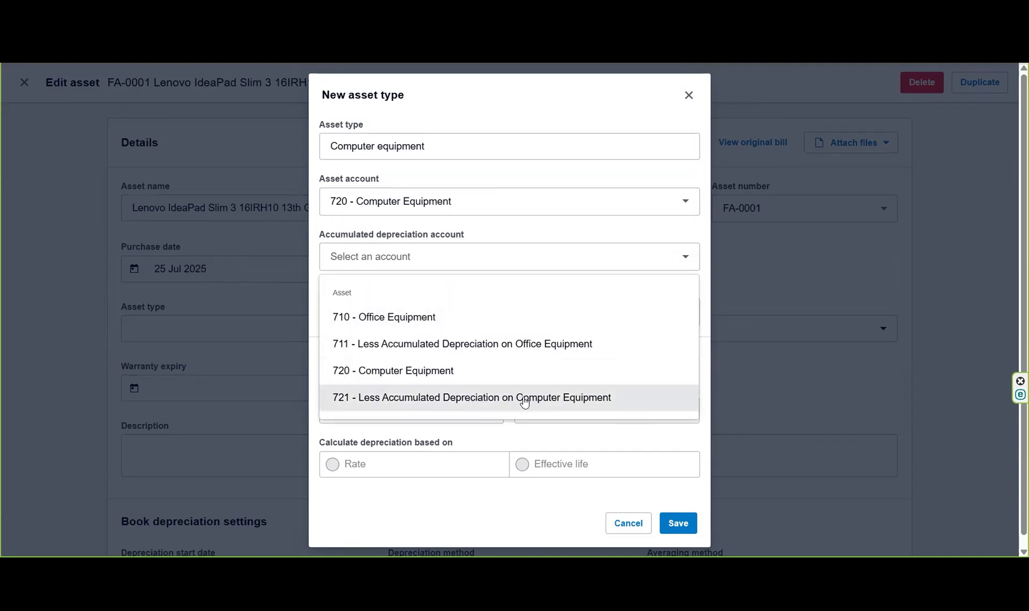
click(546, 401)
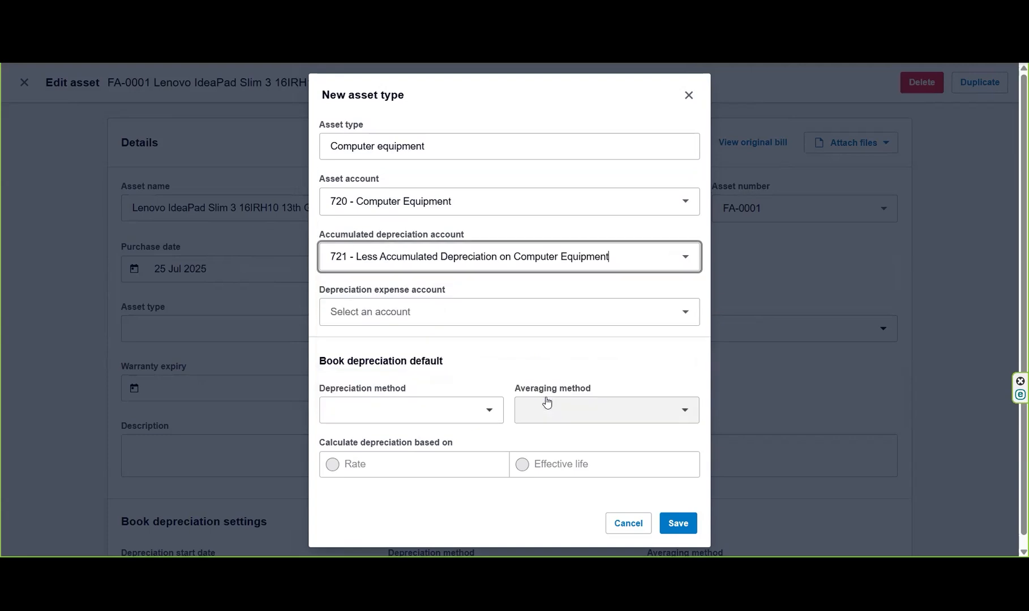
click(569, 315)
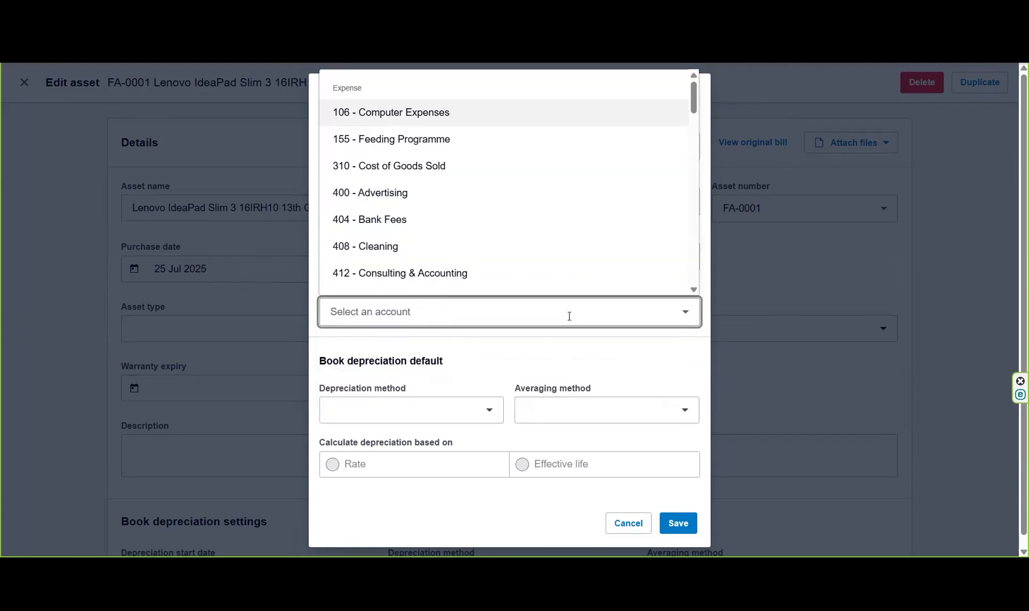
text(depre)
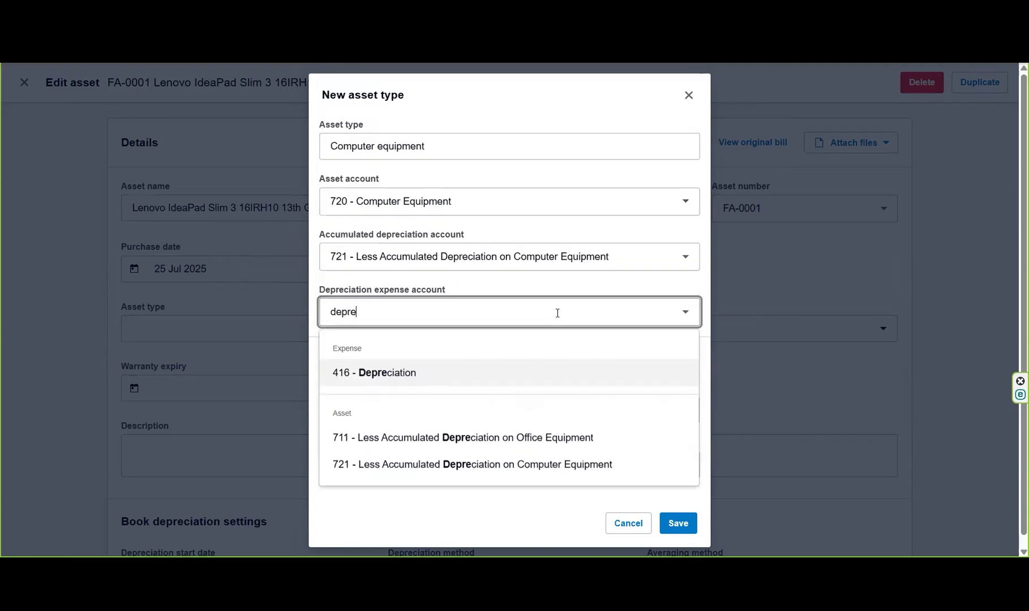
click(466, 371)
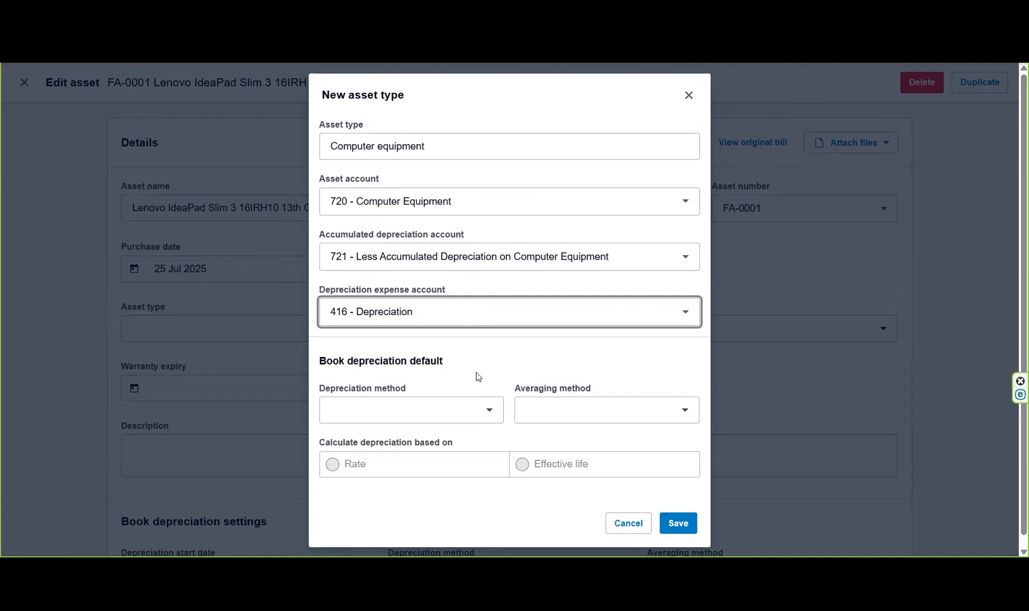
Step: Save Computer equipment with straight-line depreciation, actual-days averaging and a 3-year effective life
click(483, 413)
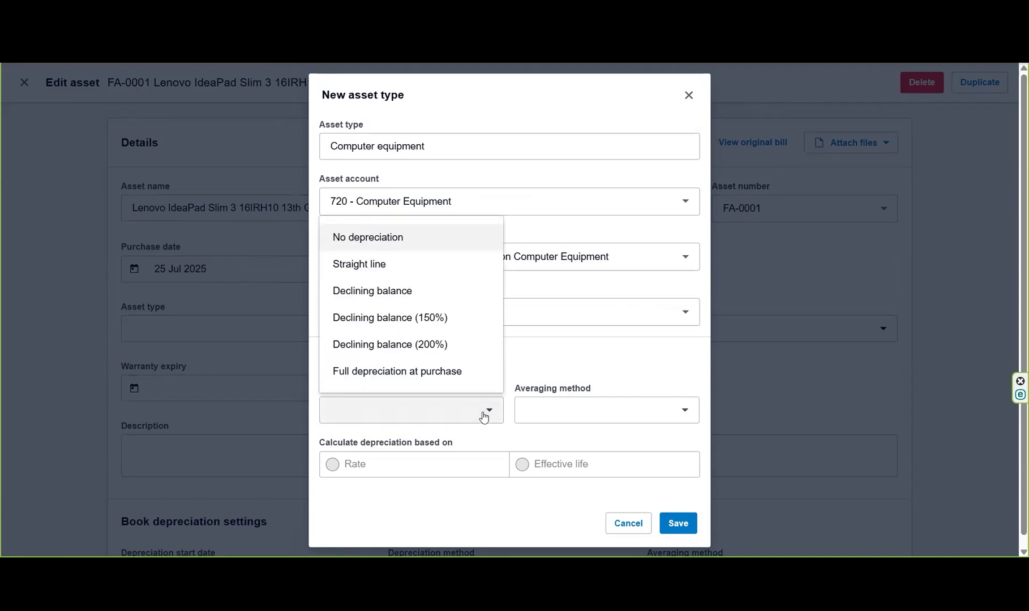
click(430, 267)
click(669, 410)
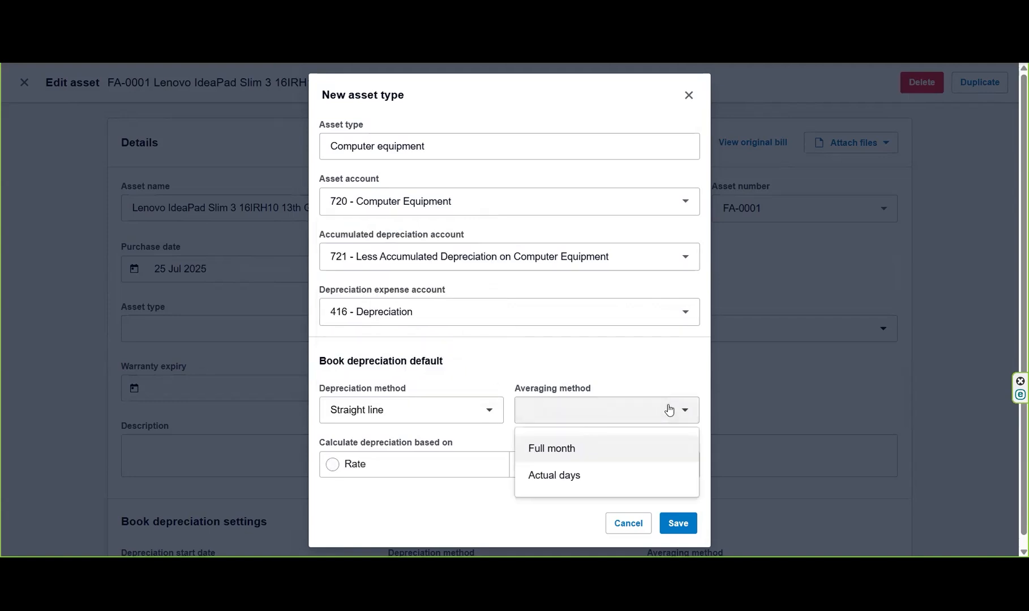
click(613, 481)
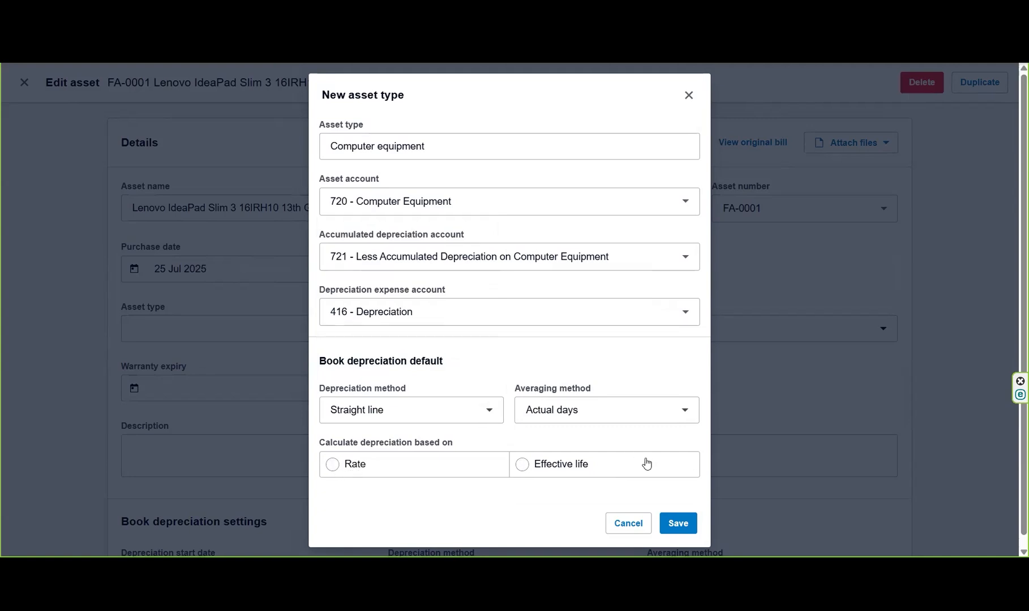
click(555, 466)
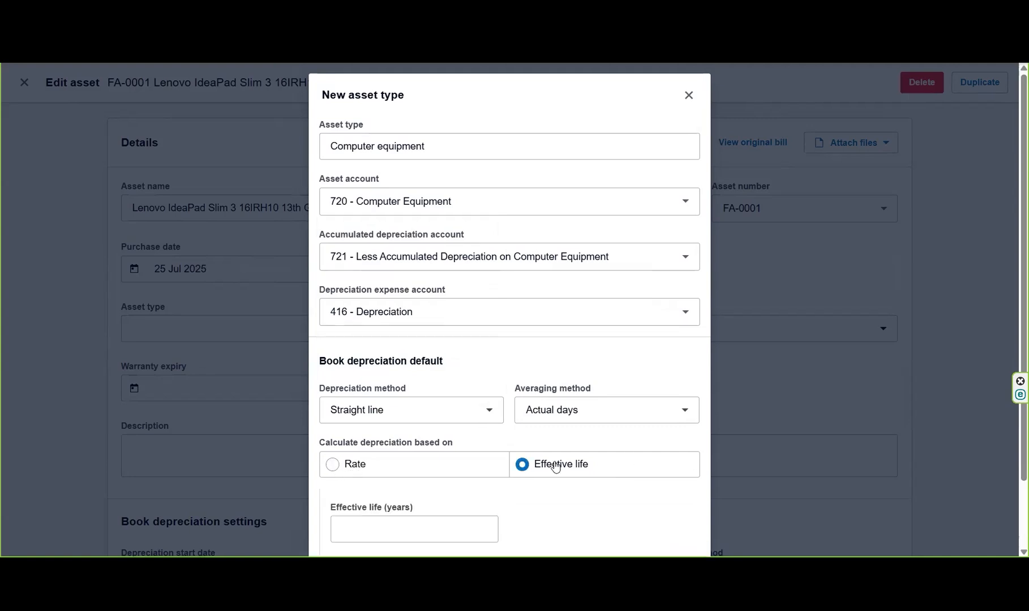
click(459, 528)
text(3)
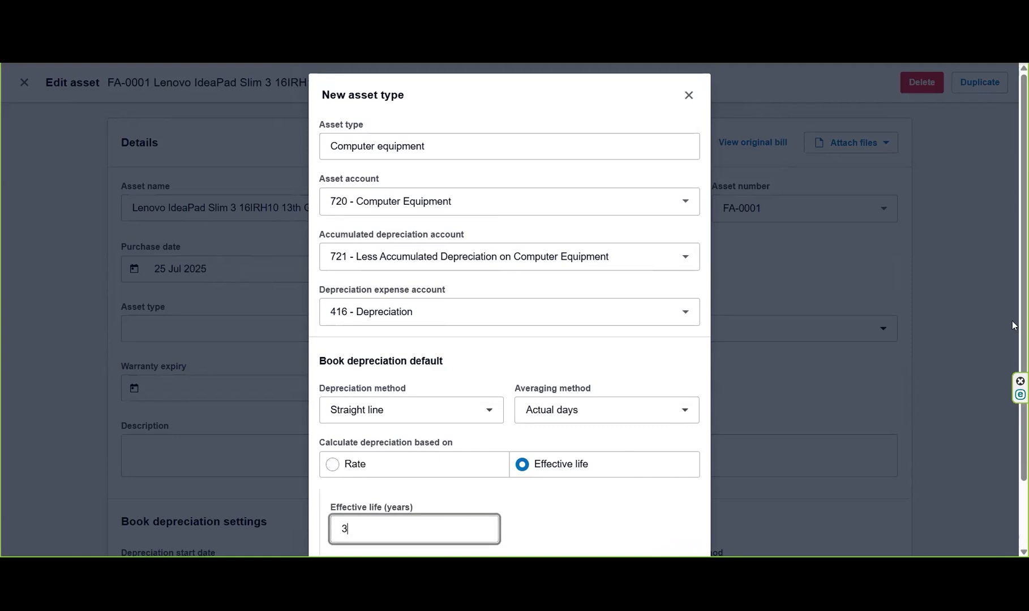
scroll(1012, 289, down, 2)
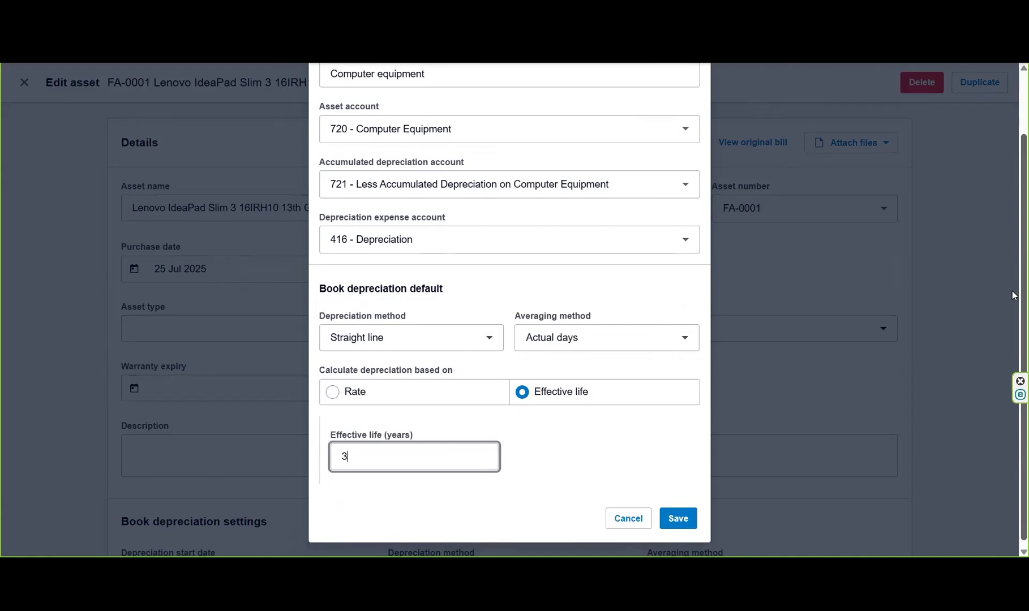
click(676, 517)
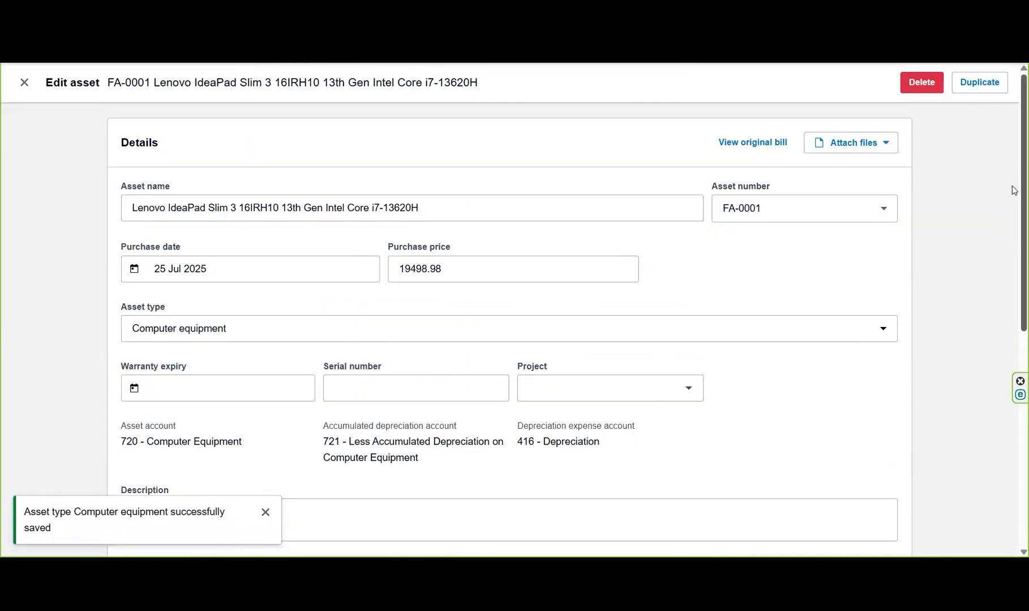
scroll(1013, 193, down, 2)
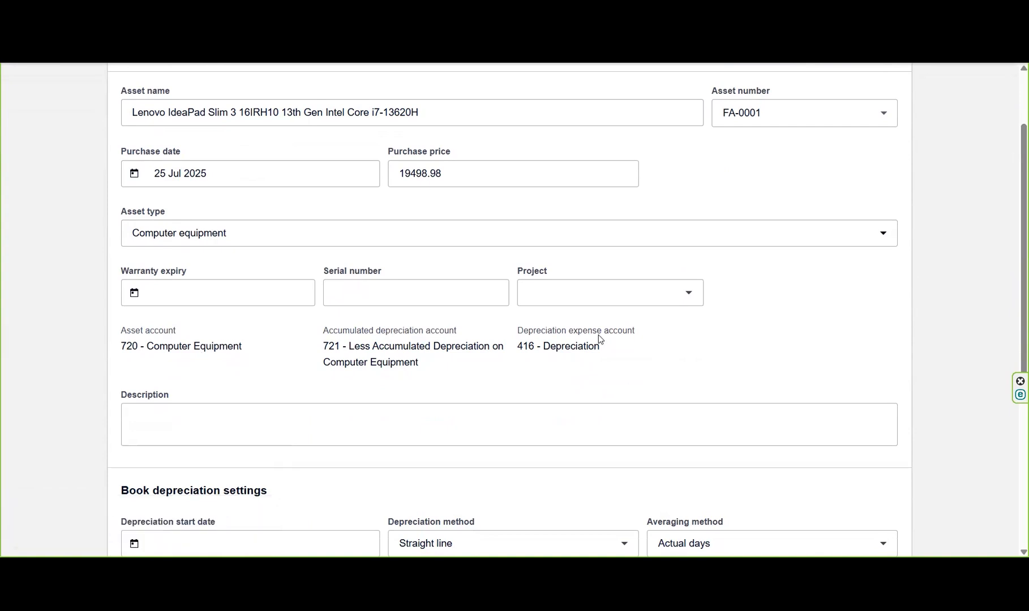
click(686, 293)
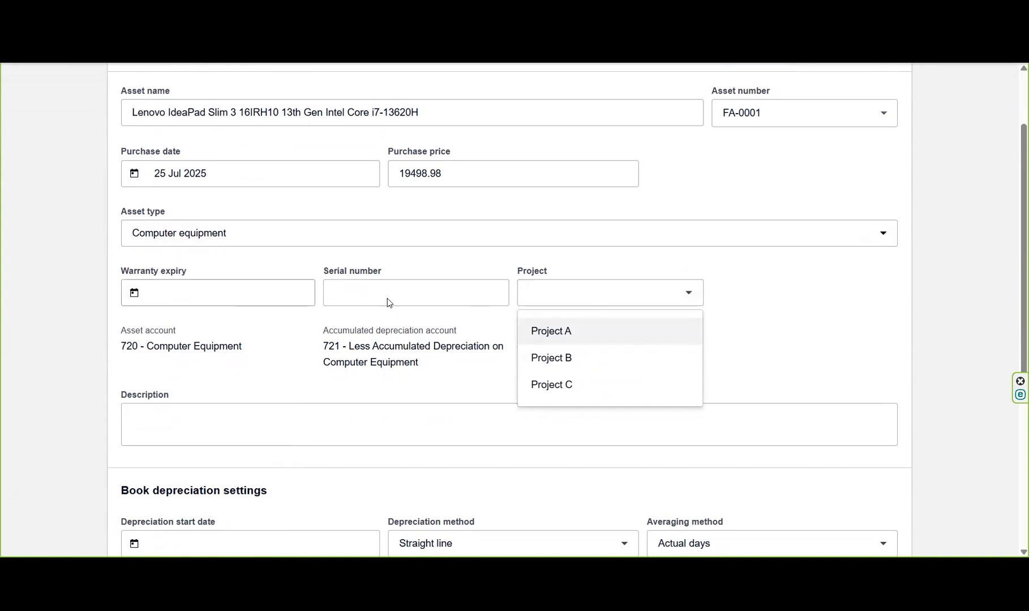
click(942, 294)
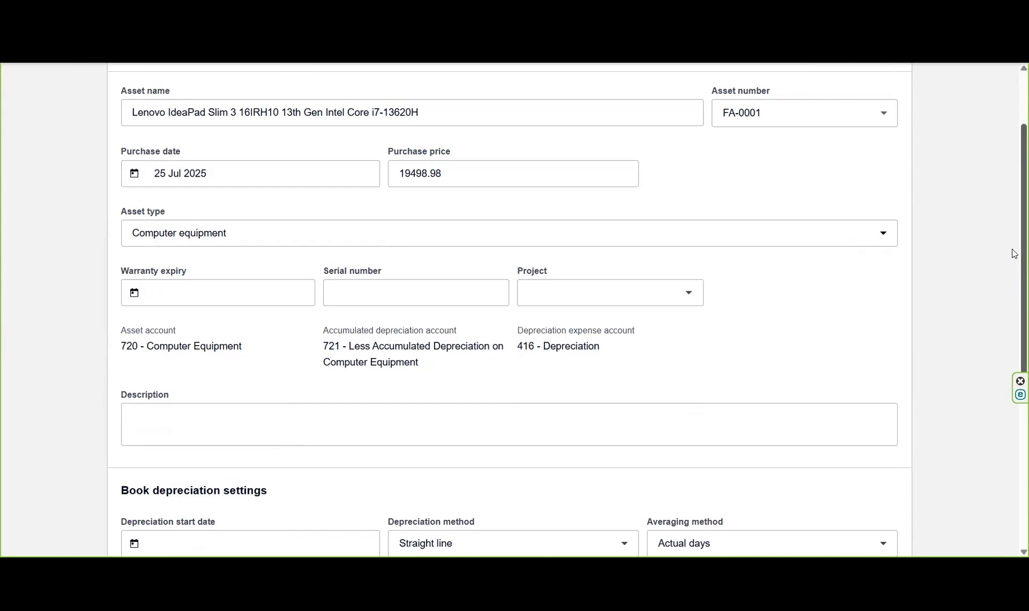
scroll(1013, 318, down, 2)
scroll(1013, 318, down, 4)
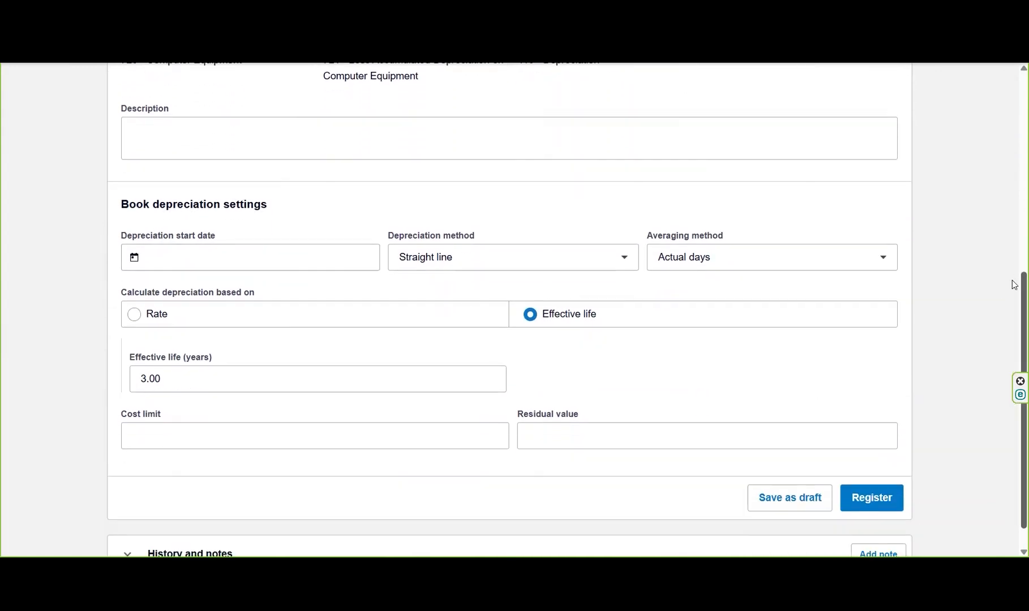
scroll(1013, 211, up, 2)
scroll(1014, 210, up, 2)
scroll(1013, 140, up, 2)
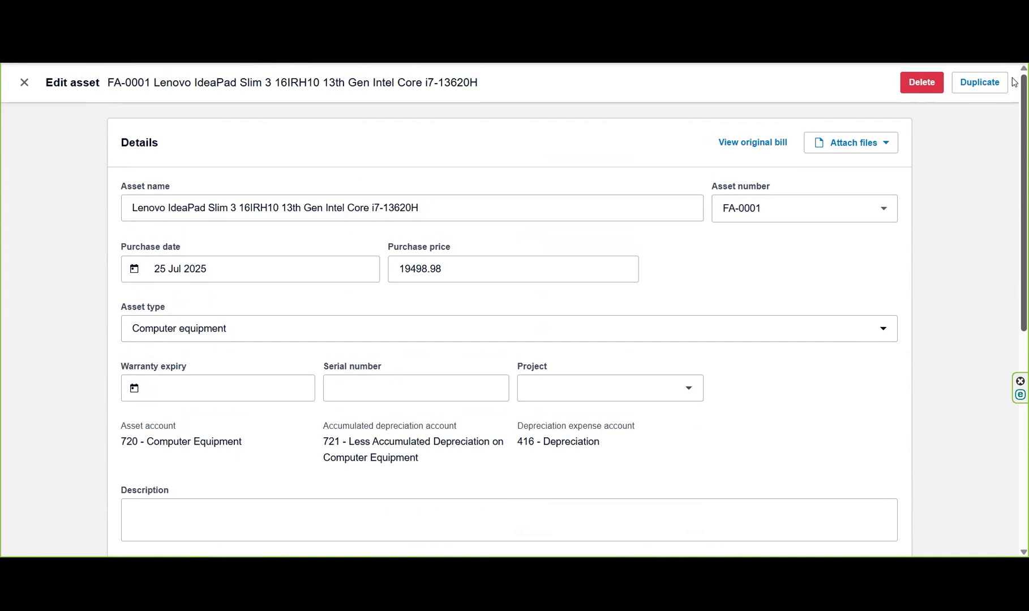
scroll(1013, 209, down, 4)
scroll(1013, 221, up, 2)
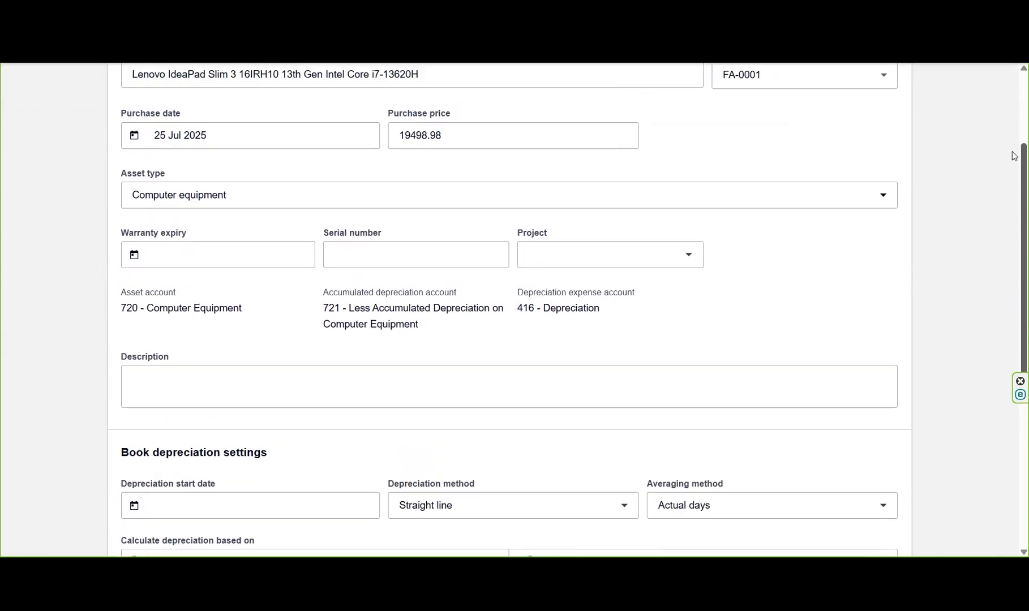
scroll(1013, 222, down, 5)
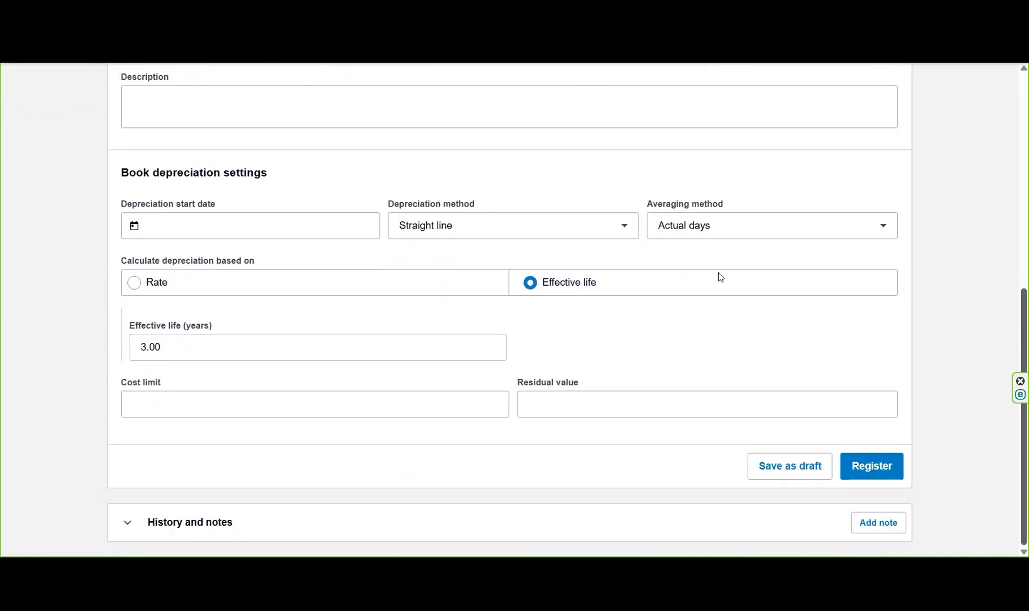
Step: Set the depreciation start date to 25 Jul 2025 and register the Lenovo laptop
click(260, 229)
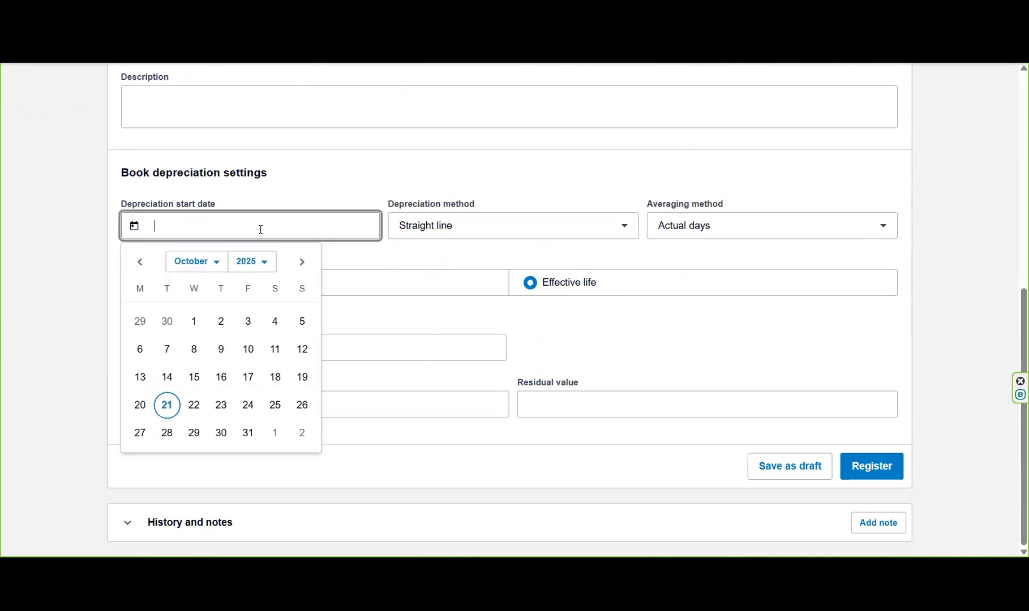
click(142, 263)
double_click(142, 263)
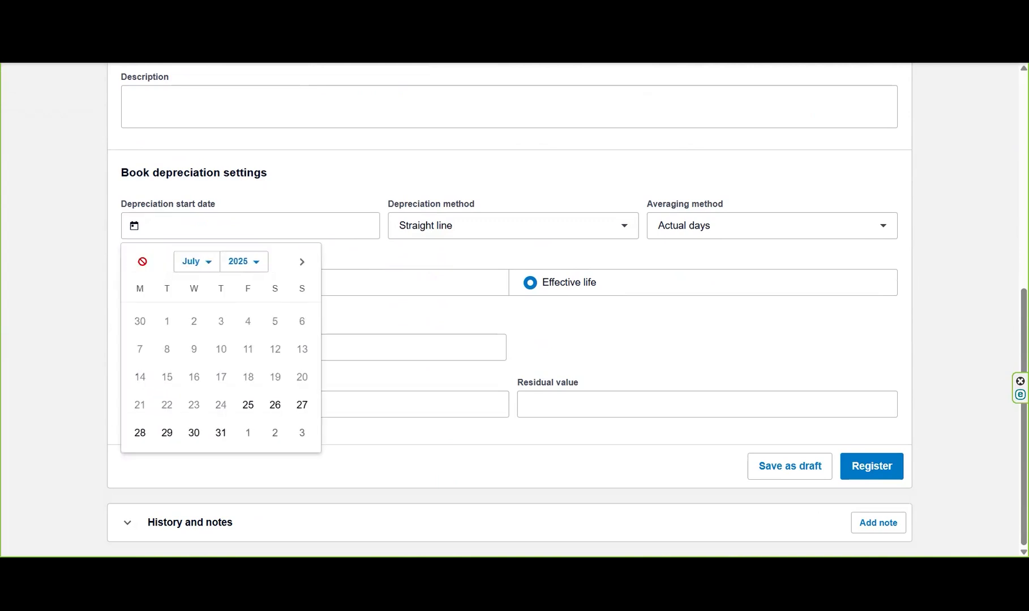
click(248, 405)
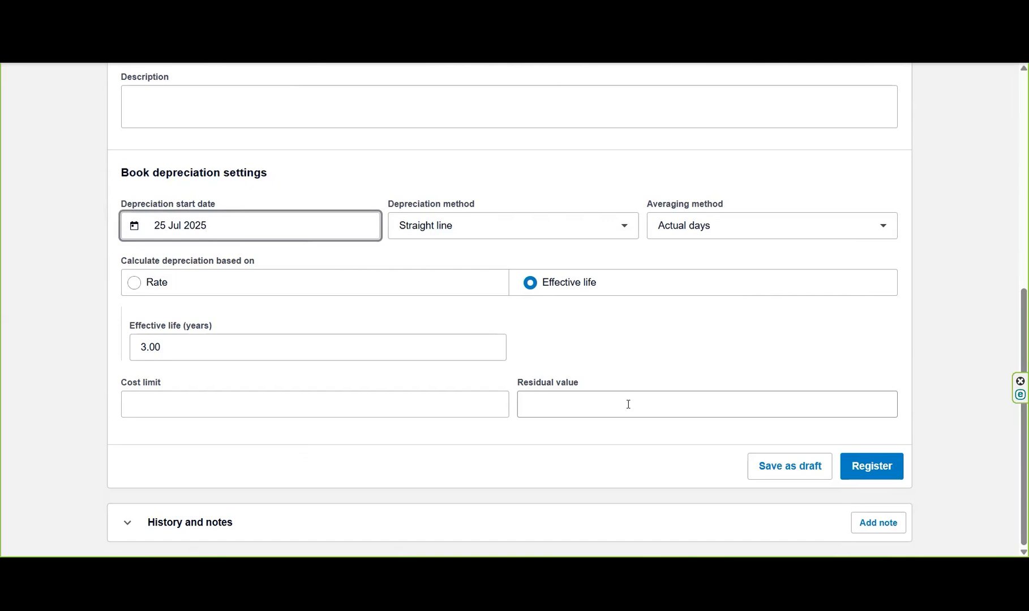
click(877, 466)
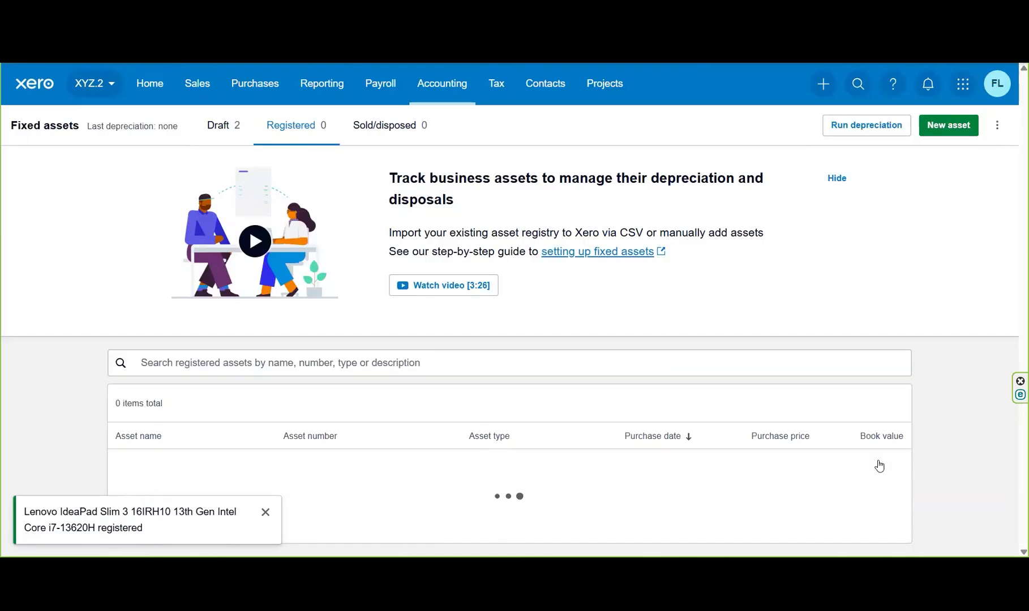